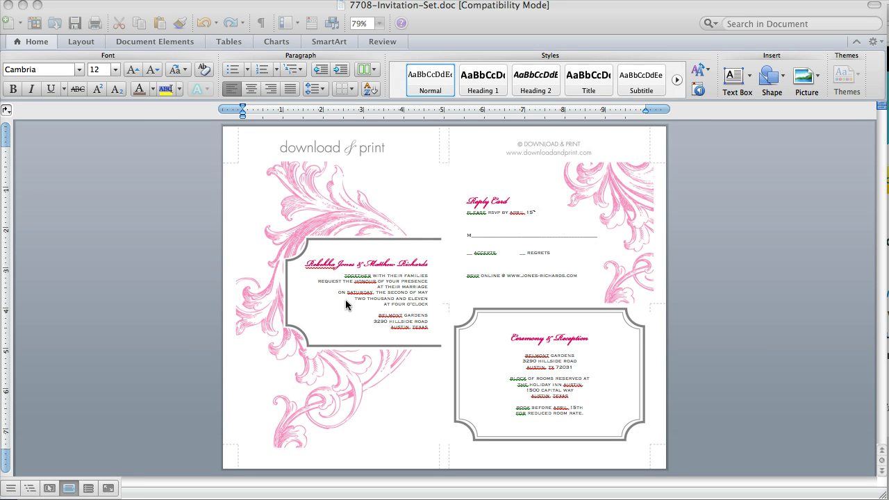
Zoom the page to 150% and bring the invitation card into view
{"action": "left_click", "coordinate": [380, 25]}
{"action": "left_click", "coordinate": [374, 67]}
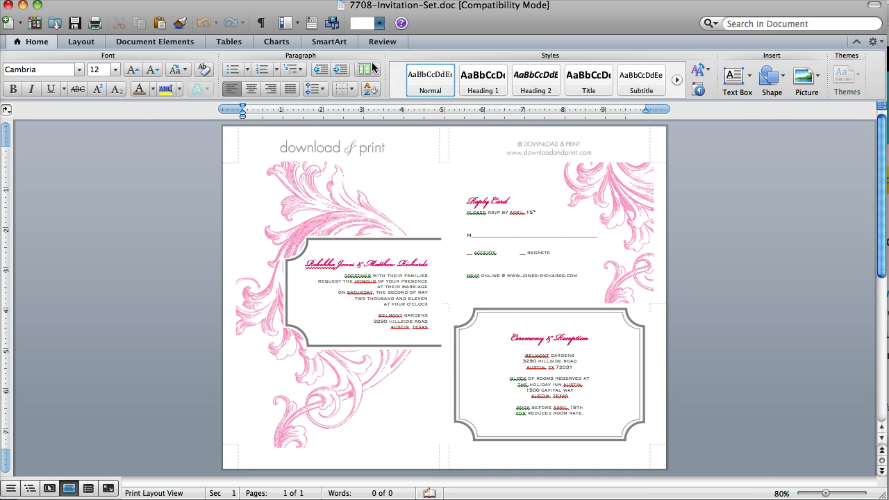
{"action": "scroll", "coordinate": [364, 135], "scroll_direction": "down", "scroll_amount": 3}
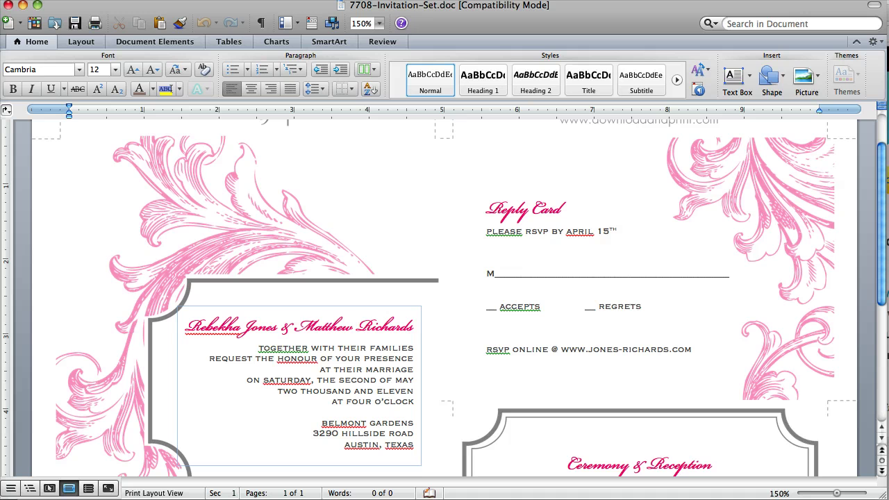
Click into the invitation text box and select words in the couple's names
{"action": "left_click", "coordinate": [311, 323]}
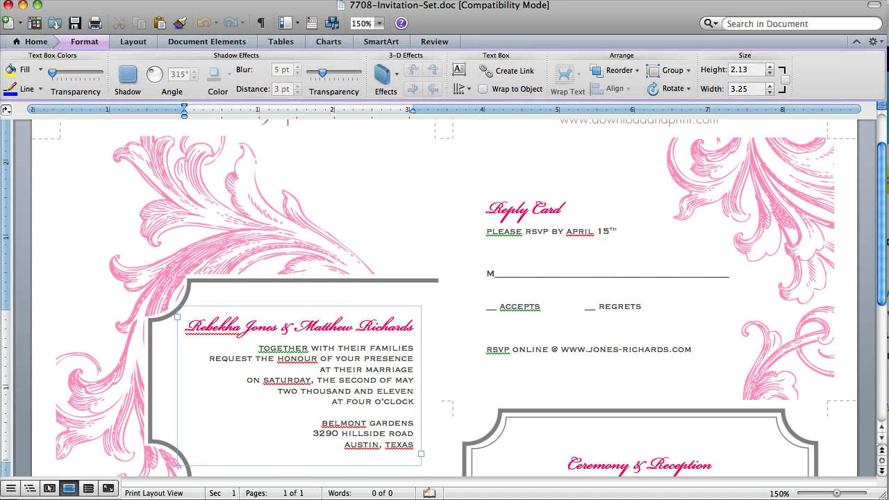
{"action": "left_click_drag", "start_coordinate": [357, 326], "coordinate": [245, 327]}
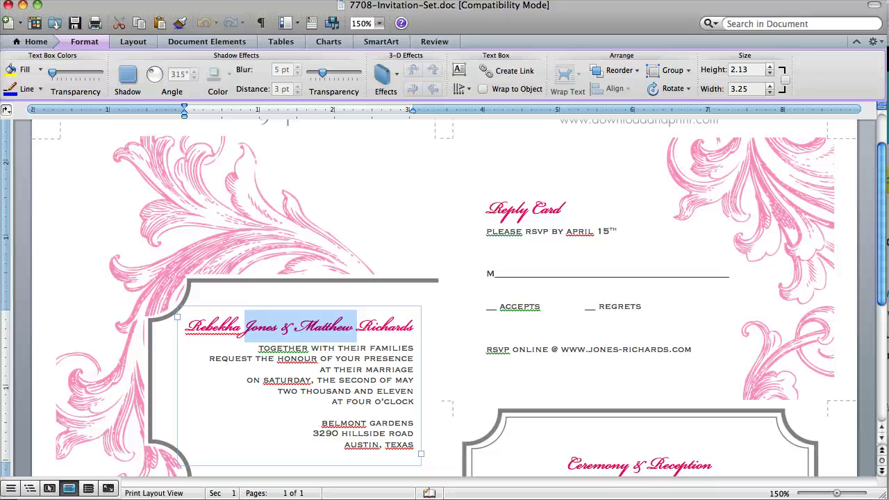
{"action": "left_click", "coordinate": [343, 327]}
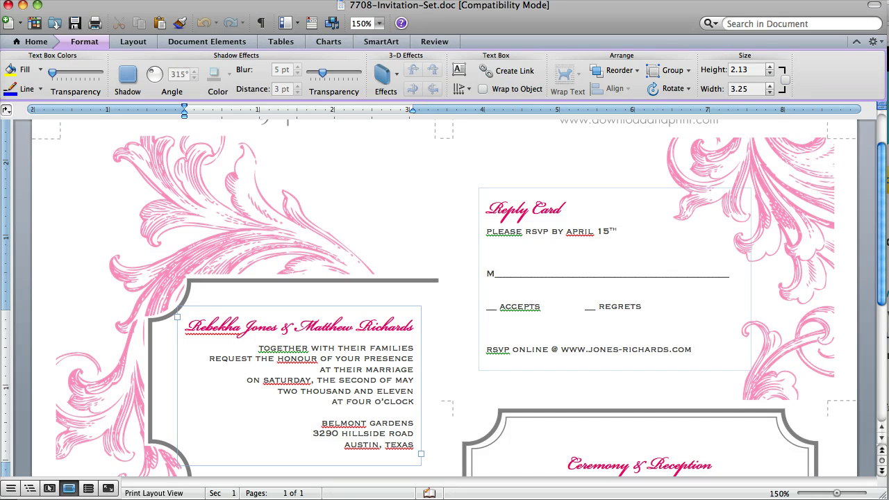
{"action": "left_click", "coordinate": [322, 326]}
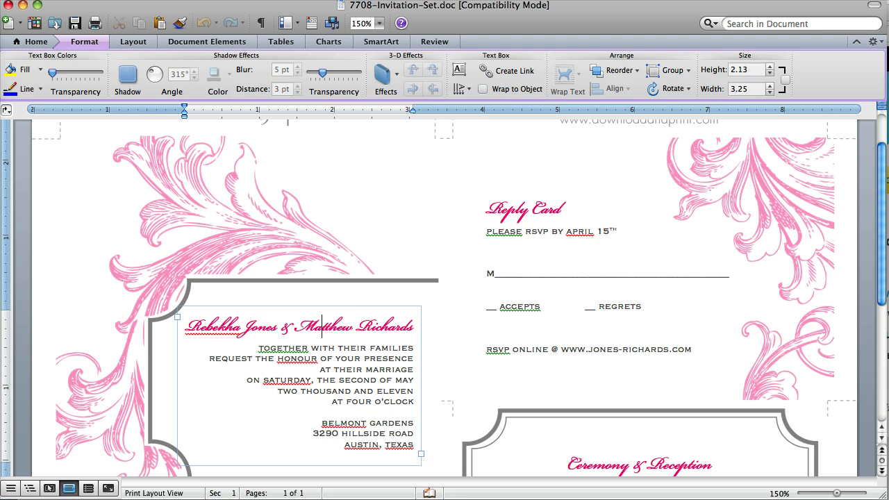
{"action": "double_click", "coordinate": [321, 327]}
{"action": "left_click", "coordinate": [330, 332]}
Replace the bride's first name in the invitation heading with the new name
{"action": "scroll", "coordinate": [445, 298], "scroll_direction": "up", "scroll_amount": 2}
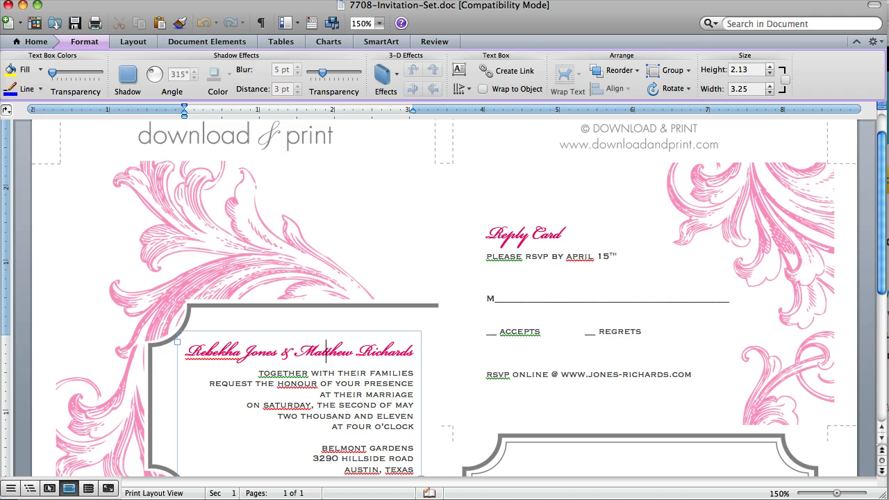
{"action": "left_click_drag", "start_coordinate": [241, 352], "coordinate": [185, 352]}
{"action": "scroll", "coordinate": [212, 354], "scroll_direction": "down", "scroll_amount": 5}
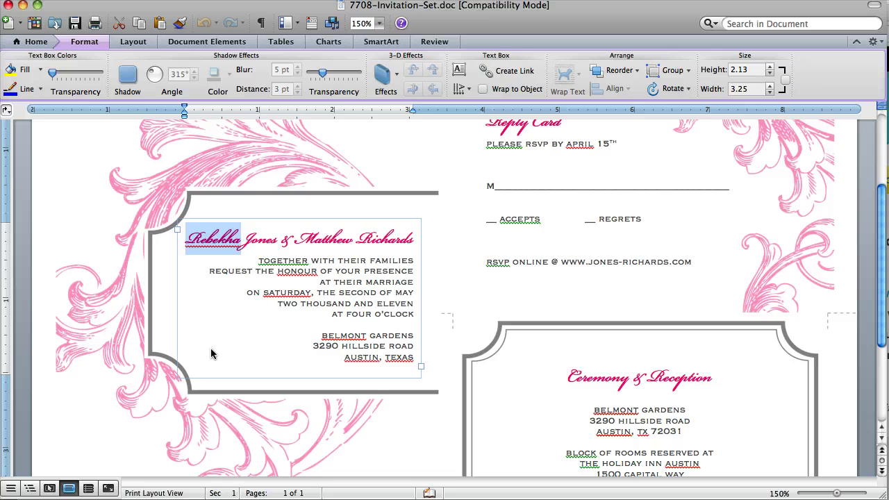
{"action": "type", "text": "Shara"}
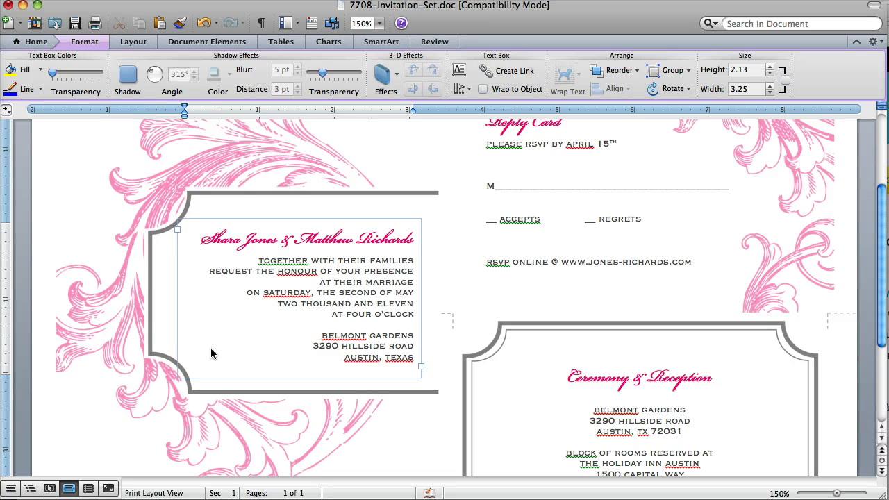
{"action": "double_click", "coordinate": [222, 239]}
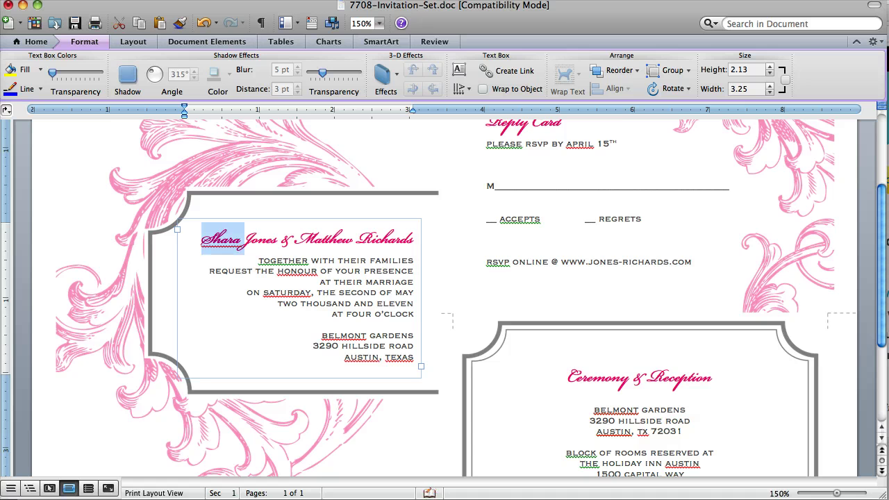
{"action": "type", "text": "Heather"}
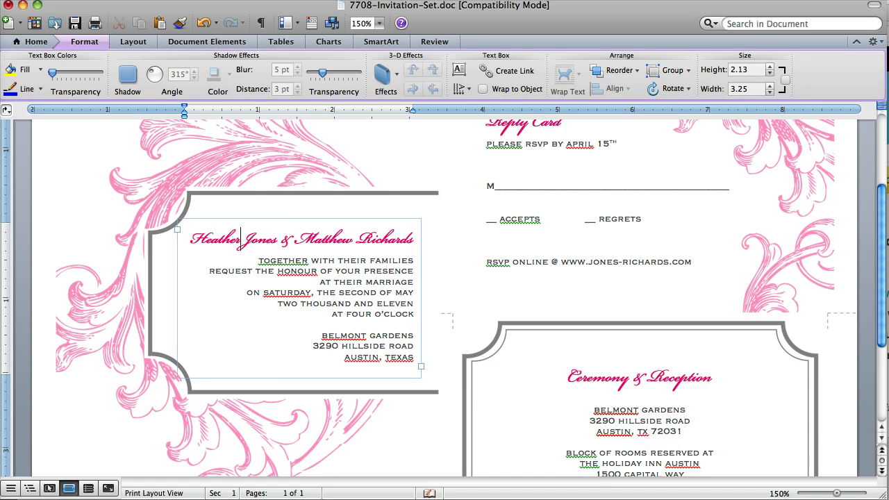
Change the wedding month in the date line from MAY to March
{"action": "scroll", "coordinate": [444, 299], "scroll_direction": "up", "scroll_amount": 3}
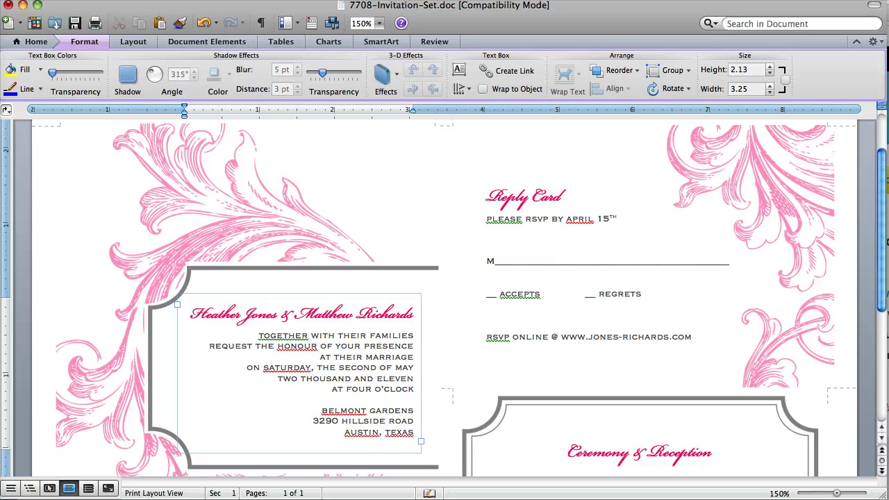
{"action": "double_click", "coordinate": [405, 367]}
{"action": "type", "text": "March"}
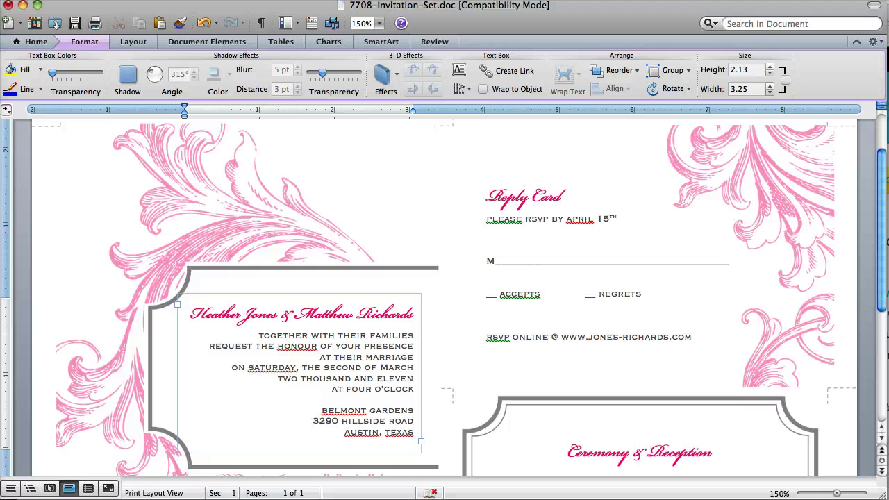
{"action": "scroll", "coordinate": [444, 299], "scroll_direction": "down", "scroll_amount": 2}
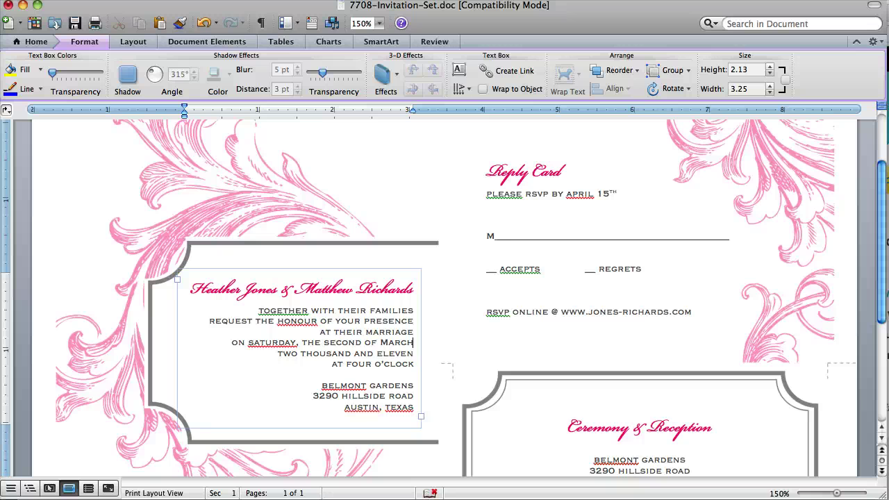
Recolour the couple's names heading from magenta to black
{"action": "left_click_drag", "start_coordinate": [415, 289], "coordinate": [190, 289]}
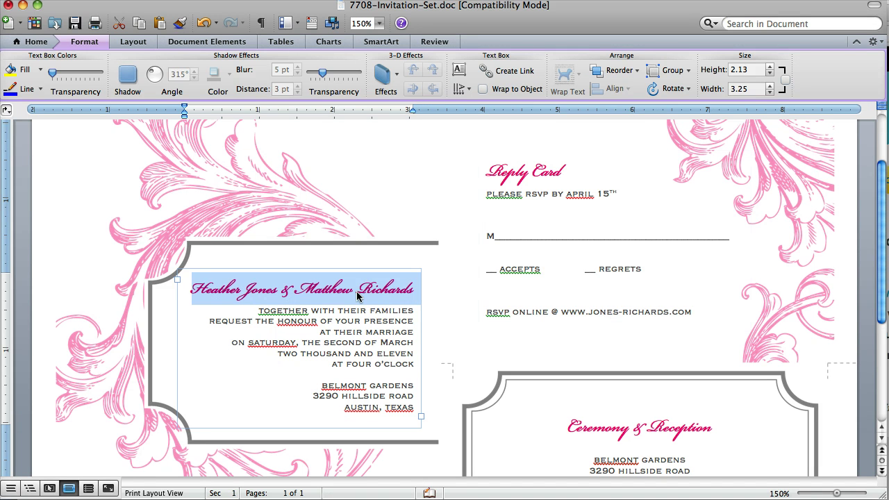
{"action": "left_click", "coordinate": [36, 43]}
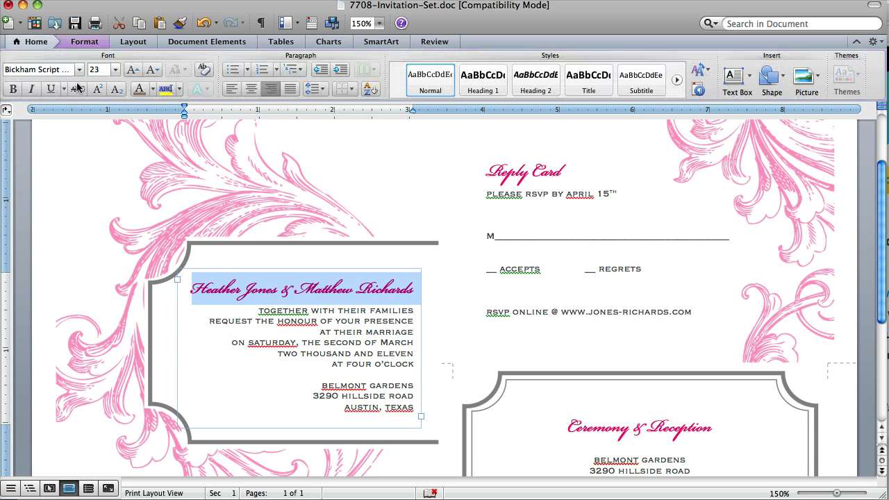
{"action": "left_click", "coordinate": [153, 89]}
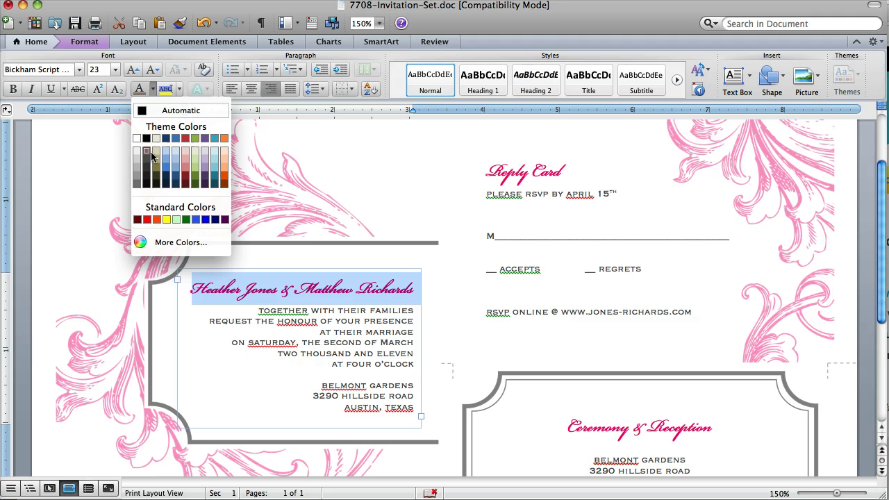
{"action": "key", "text": "Escape"}
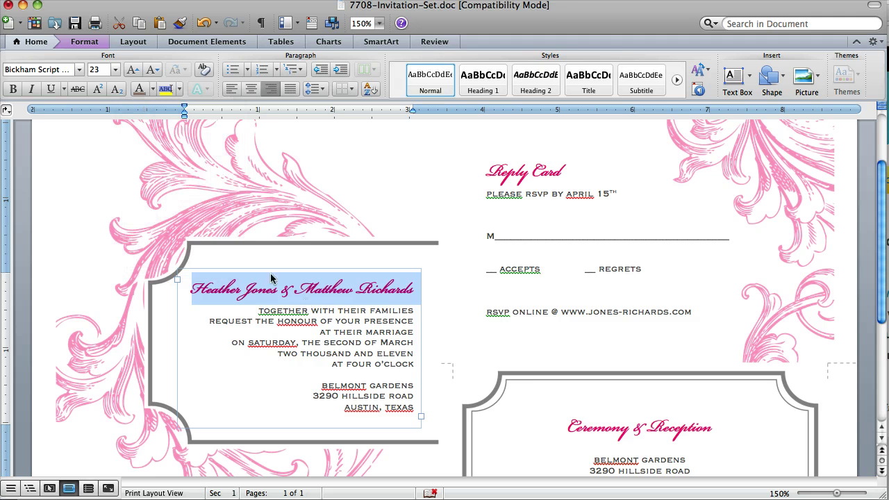
{"action": "left_click", "coordinate": [153, 89]}
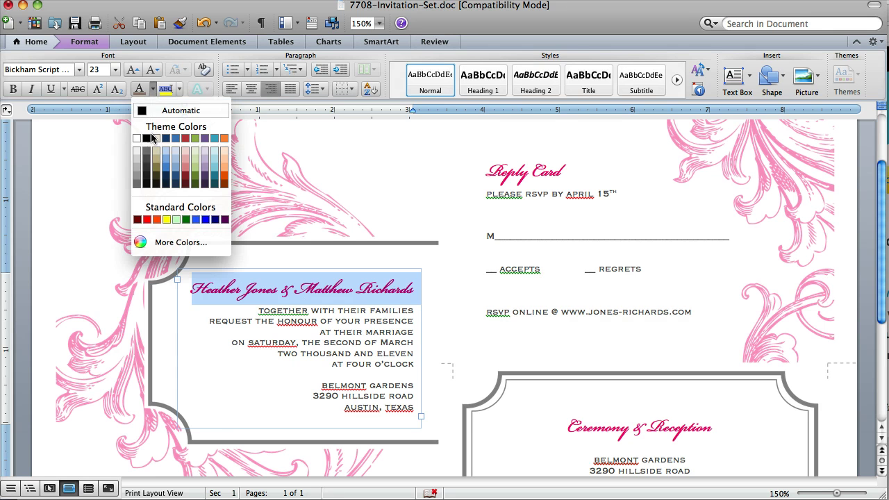
{"action": "left_click", "coordinate": [146, 138]}
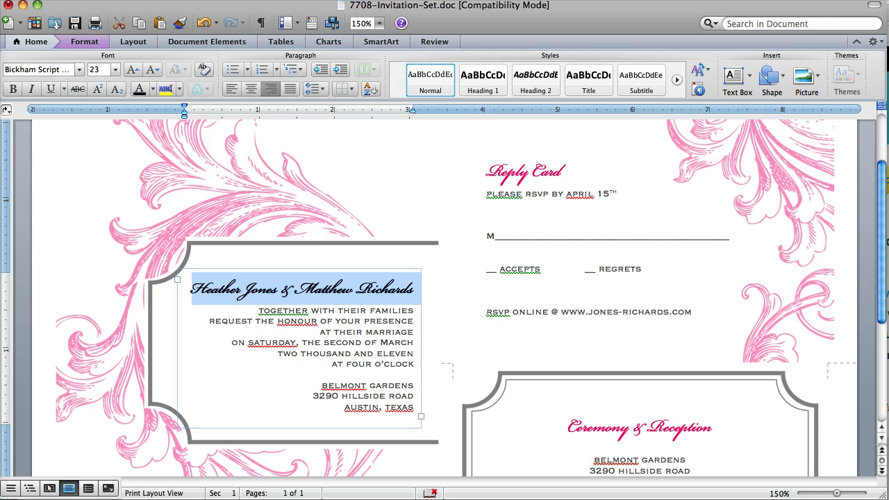
Keep the AdineKirnberg font and set the couple's names to 22 pt to fit one line
{"action": "left_click", "coordinate": [80, 70]}
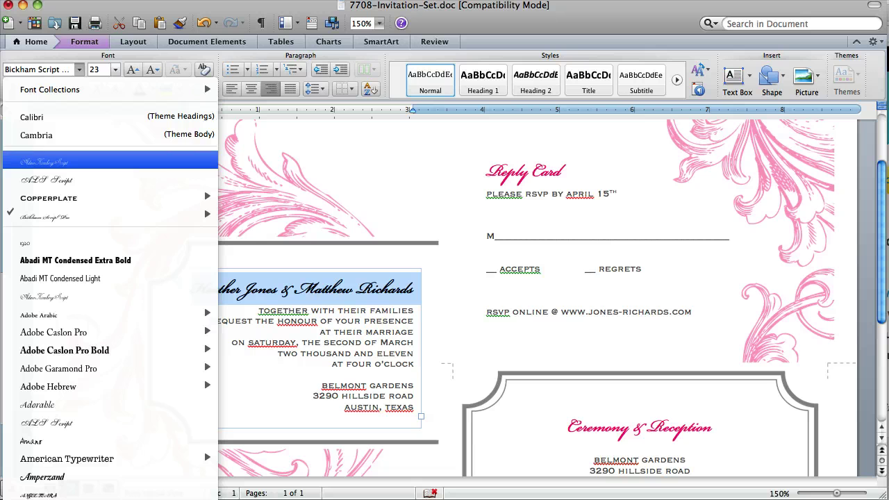
{"action": "key", "text": "a"}
{"action": "key", "text": "Down"}
{"action": "key", "text": "Down"}
{"action": "key", "text": "Down"}
{"action": "key", "text": "Up"}
{"action": "key", "text": "Escape"}
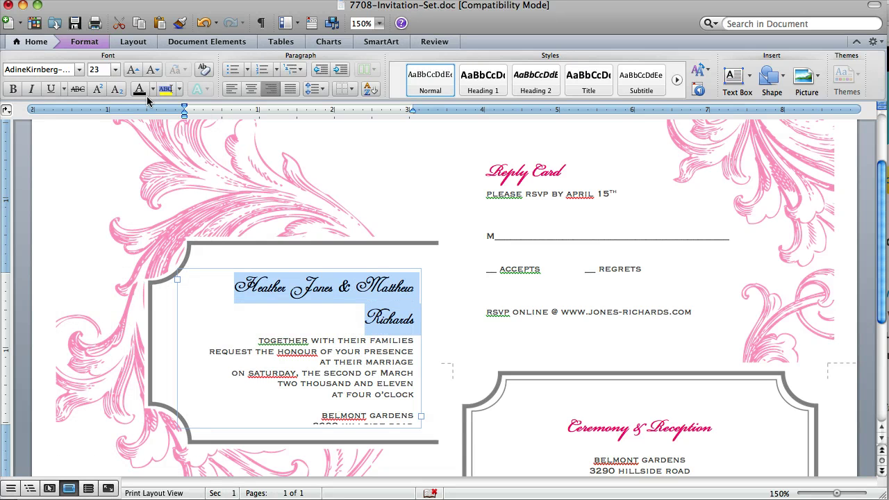
{"action": "left_click", "coordinate": [116, 70]}
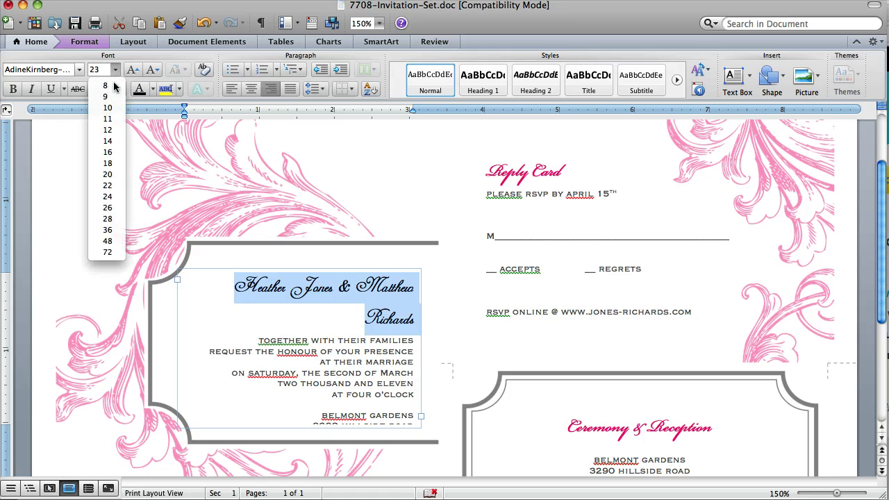
{"action": "left_click", "coordinate": [109, 185]}
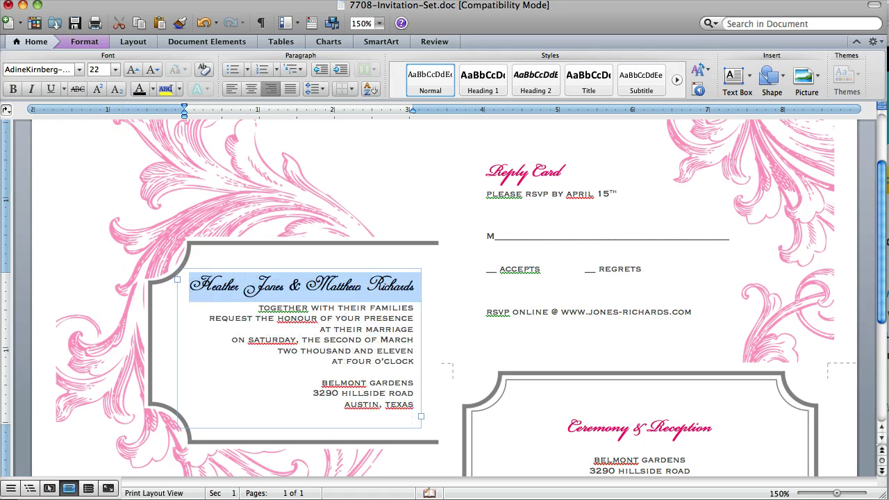
{"action": "left_click", "coordinate": [307, 287]}
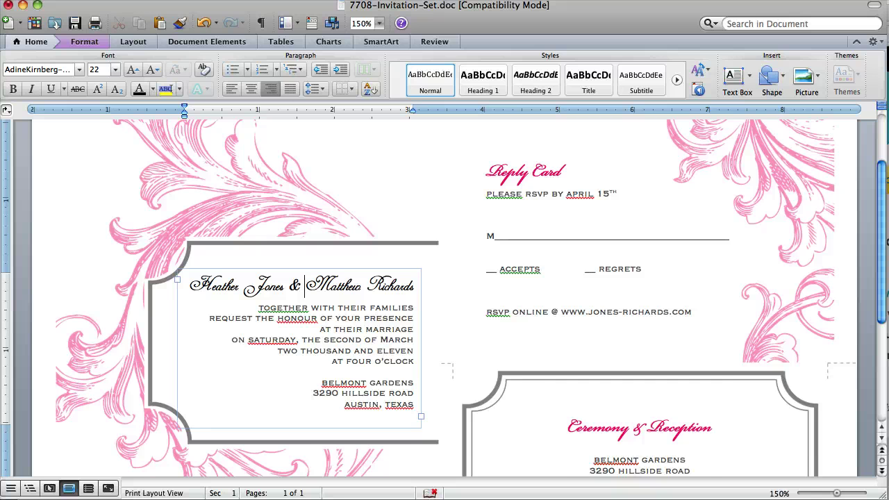
Move the invitation text box up and stretch it to 3.25" × 2.51"
{"action": "left_click", "coordinate": [292, 294]}
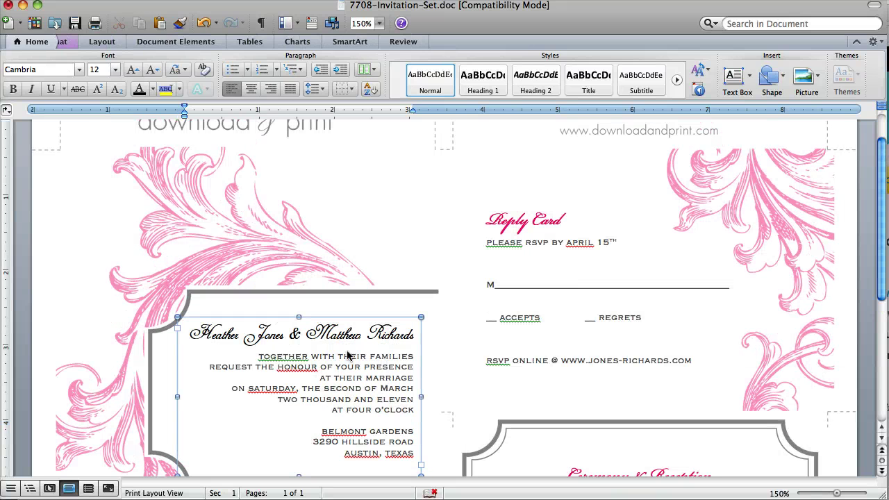
{"action": "scroll", "coordinate": [347, 356], "scroll_direction": "down", "scroll_amount": 1}
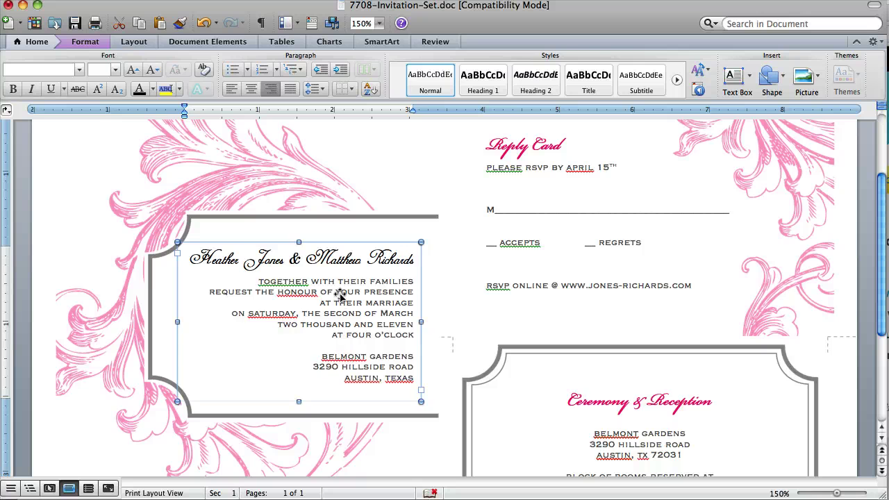
{"action": "left_click_drag", "start_coordinate": [340, 293], "coordinate": [356, 259]}
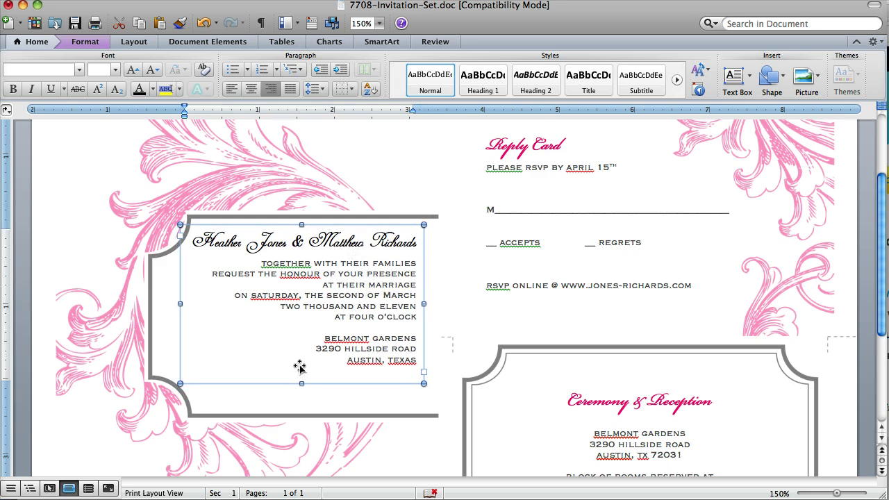
{"action": "left_click_drag", "start_coordinate": [302, 383], "coordinate": [302, 409]}
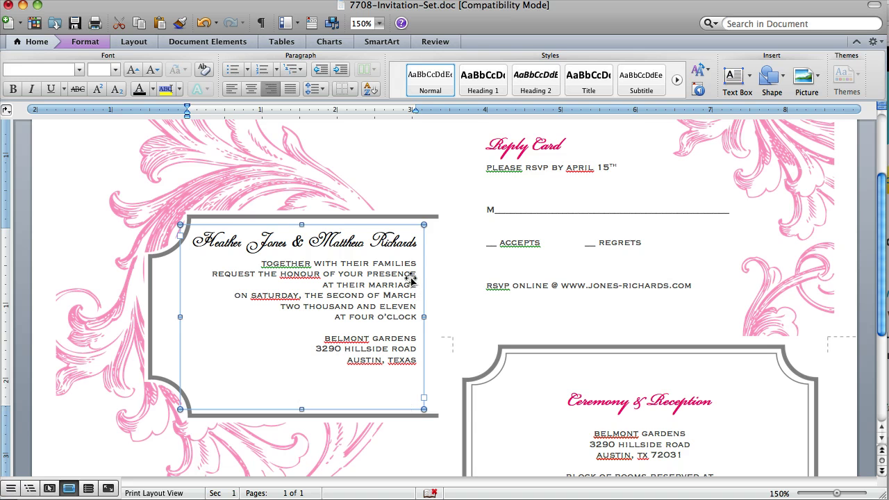
Move the Reply Card text box into the lower grey frame
{"action": "left_click", "coordinate": [575, 271]}
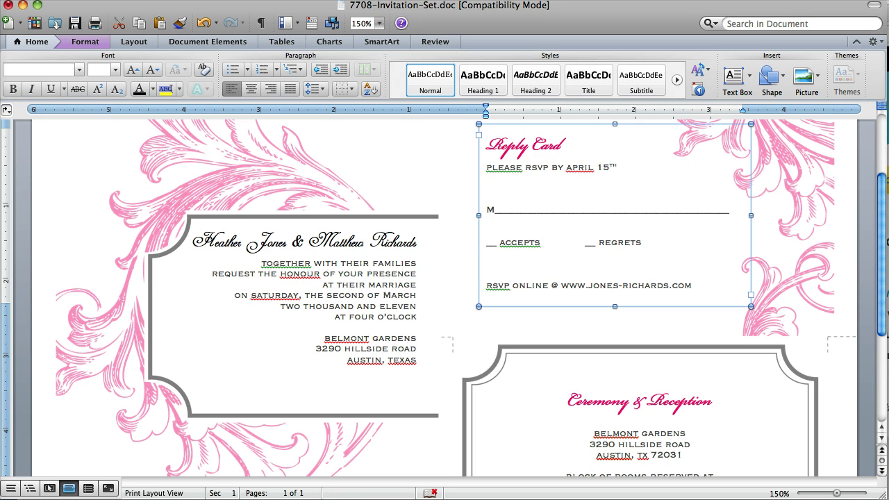
{"action": "left_click_drag", "start_coordinate": [522, 158], "coordinate": [370, 351]}
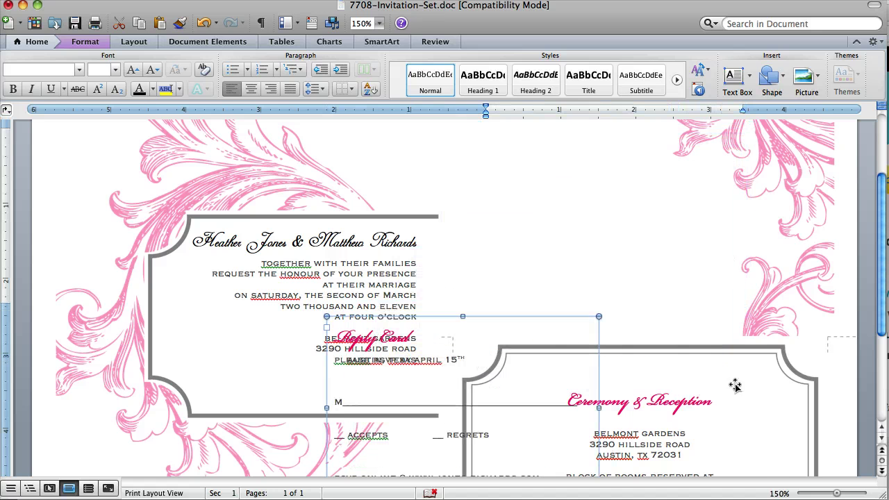
{"action": "scroll", "coordinate": [713, 403], "scroll_direction": "down", "scroll_amount": 5}
{"action": "left_click_drag", "start_coordinate": [713, 397], "coordinate": [711, 246]}
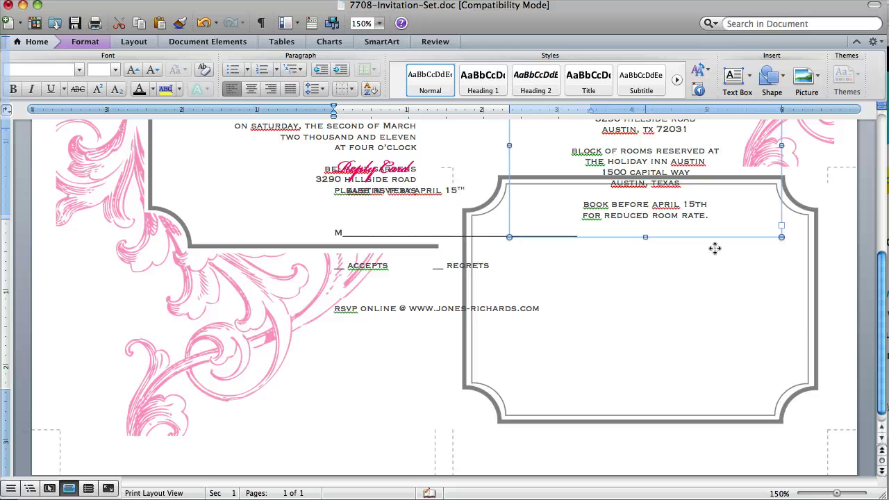
{"action": "left_click_drag", "start_coordinate": [387, 171], "coordinate": [569, 232]}
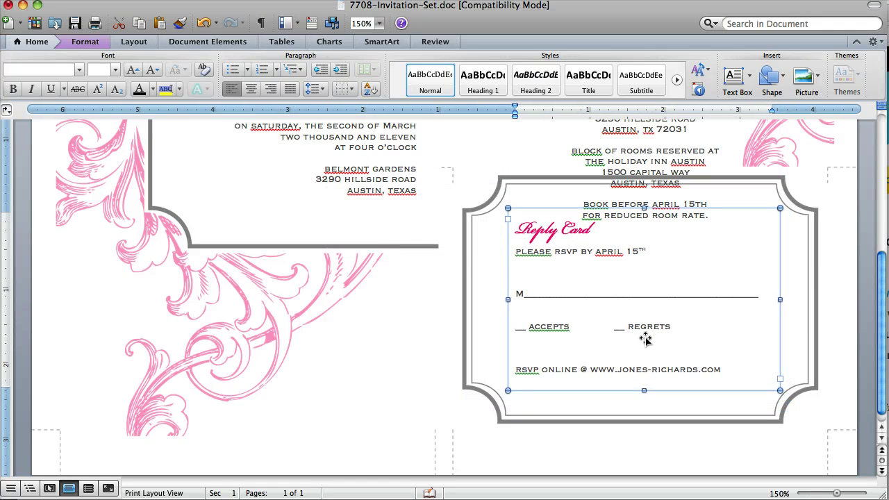
Drag the Ceremony & Reception text box up toward the top right
{"action": "scroll", "coordinate": [665, 333], "scroll_direction": "up", "scroll_amount": 3}
{"action": "left_click_drag", "start_coordinate": [667, 327], "coordinate": [667, 246]}
{"action": "scroll", "coordinate": [669, 305], "scroll_direction": "up", "scroll_amount": 3}
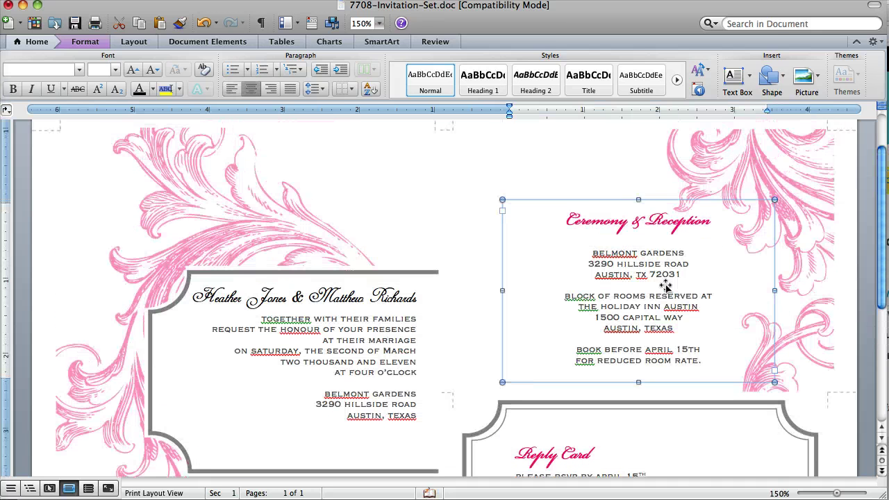
{"action": "left_click_drag", "start_coordinate": [662, 283], "coordinate": [629, 227]}
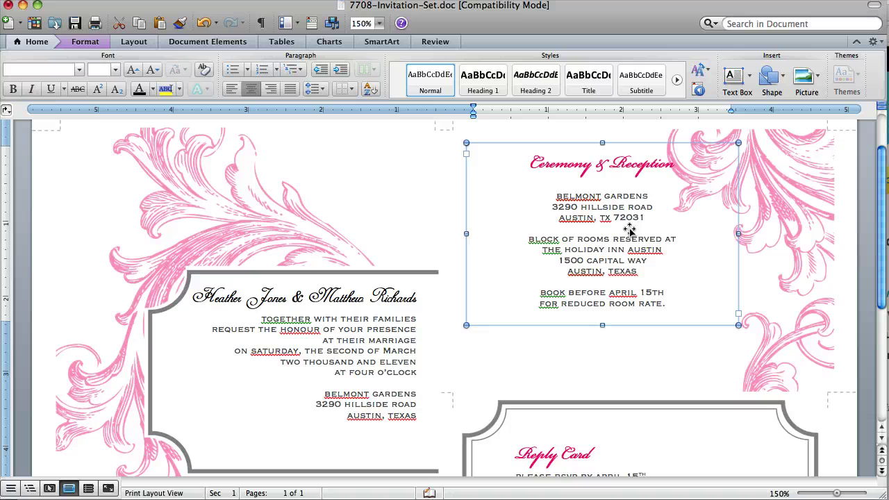
Enlarge the Ceremony & Reception box to 3.89 × 3.27 inches
{"action": "left_click_drag", "start_coordinate": [738, 325], "coordinate": [756, 387]}
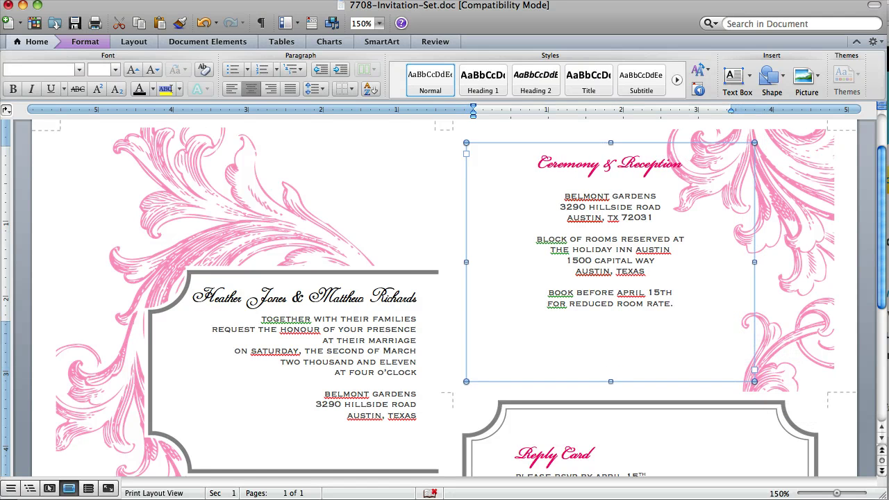
{"action": "scroll", "coordinate": [625, 313], "scroll_direction": "up", "scroll_amount": 1}
{"action": "scroll", "coordinate": [617, 310], "scroll_direction": "up", "scroll_amount": 2}
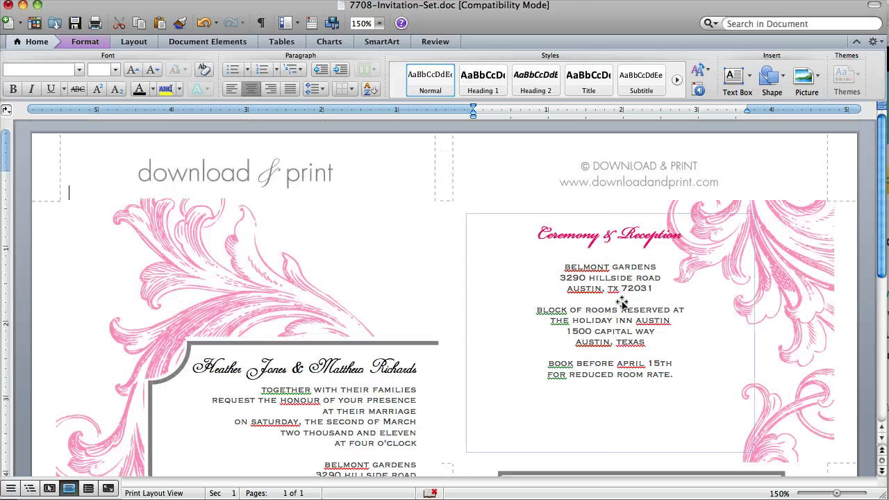
Left-align all the text in the Ceremony & Reception box
{"action": "left_click", "coordinate": [617, 307]}
{"action": "key", "text": "super+a"}
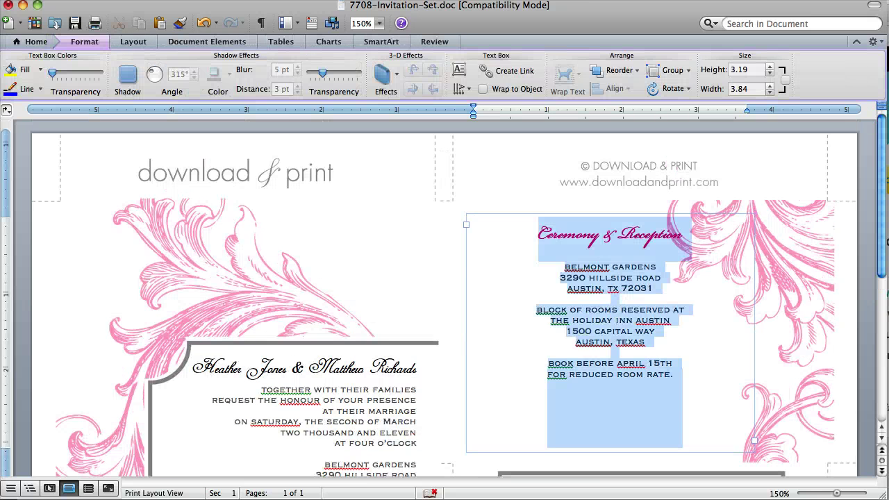
{"action": "left_click", "coordinate": [46, 41]}
{"action": "left_click", "coordinate": [232, 91]}
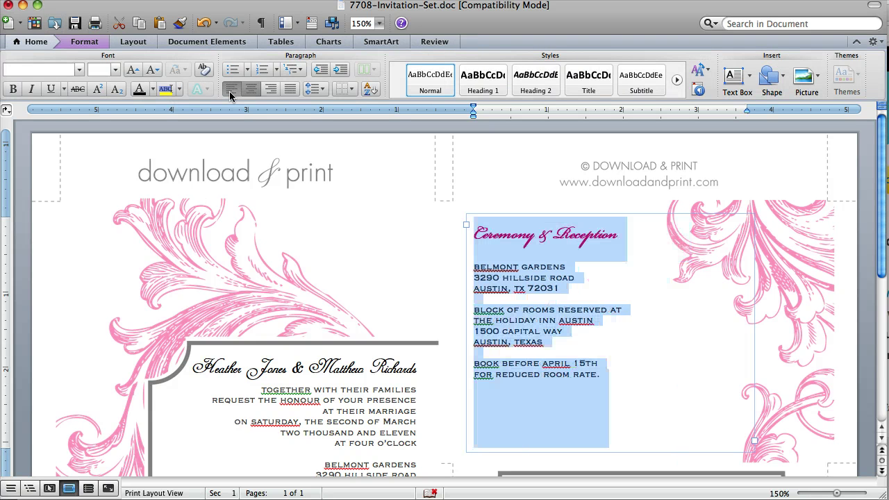
{"action": "left_click", "coordinate": [270, 89]}
{"action": "left_click", "coordinate": [251, 88]}
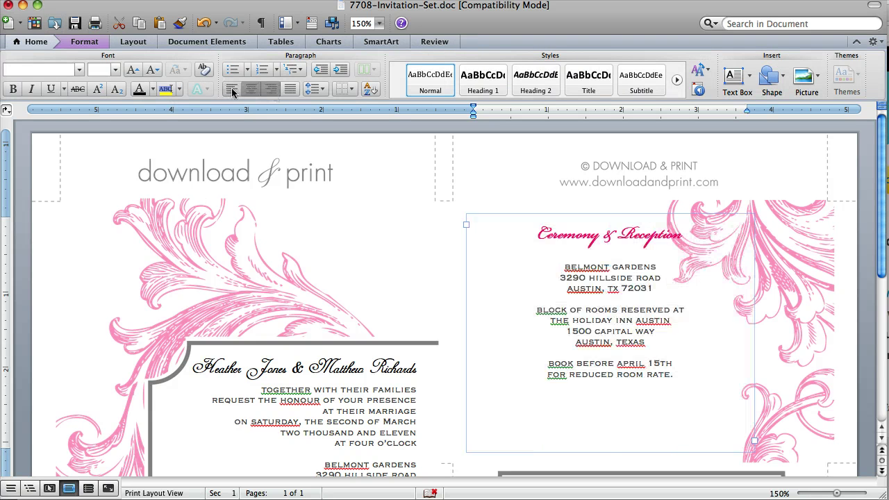
{"action": "key", "text": "super+l"}
{"action": "left_click", "coordinate": [609, 281]}
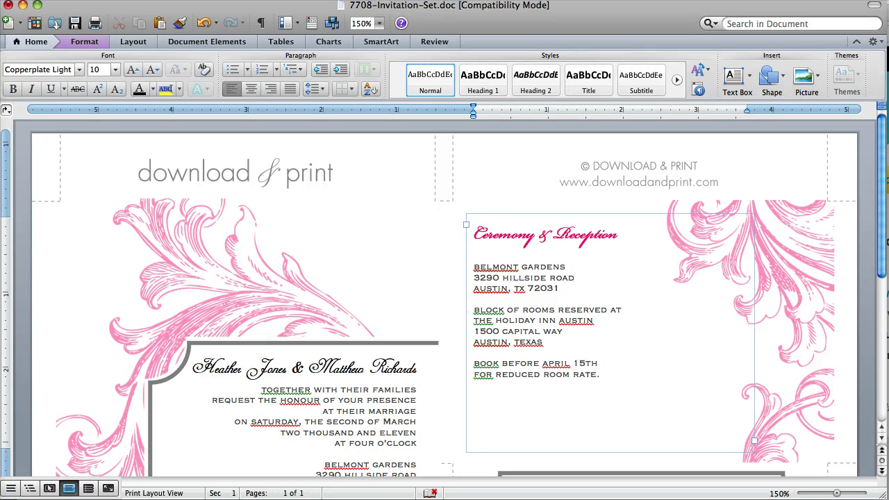
Nudge the Ceremony & Reception box to about 5.77" from left, 1.08" from top
{"action": "left_click", "coordinate": [516, 212]}
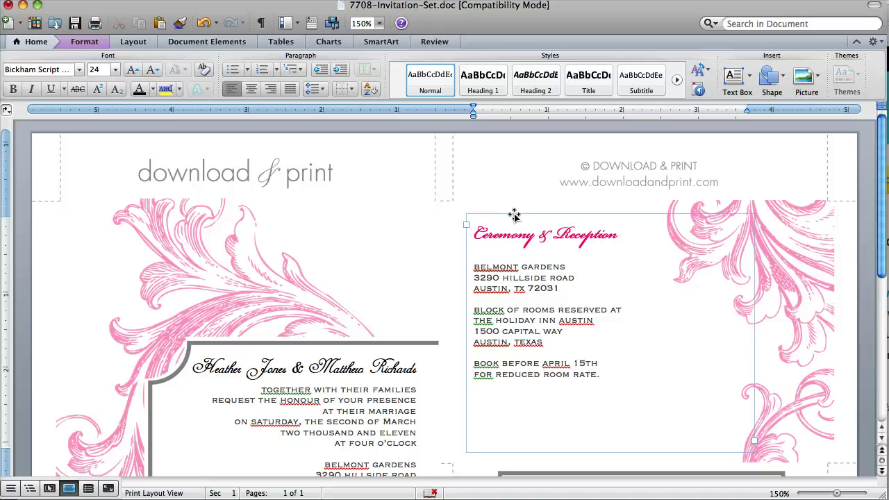
{"action": "left_click_drag", "start_coordinate": [517, 212], "coordinate": [514, 216]}
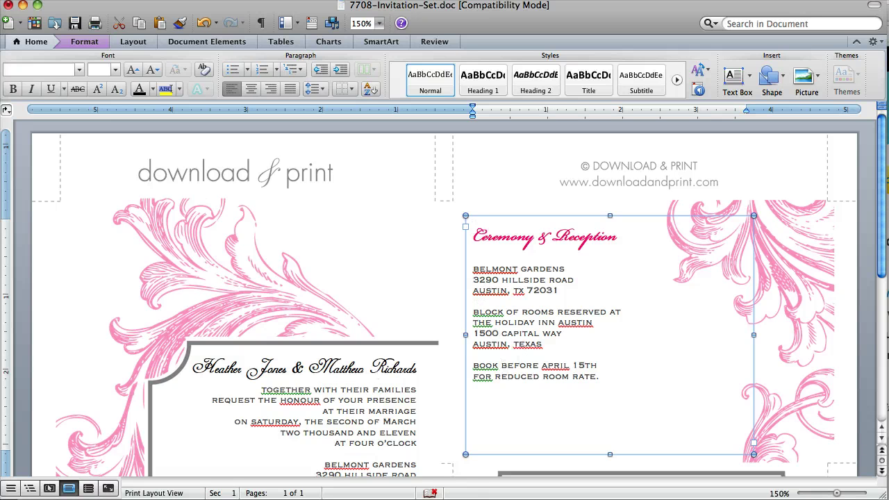
{"action": "scroll", "coordinate": [444, 296], "scroll_direction": "down", "scroll_amount": 3}
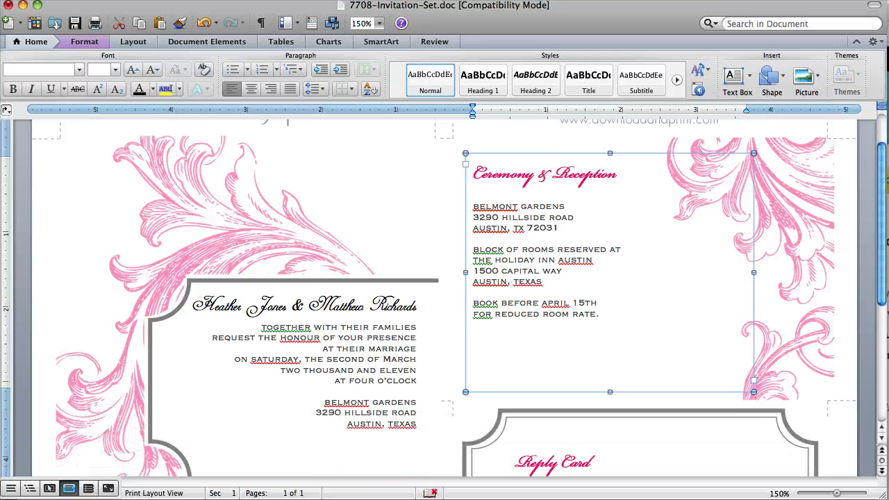